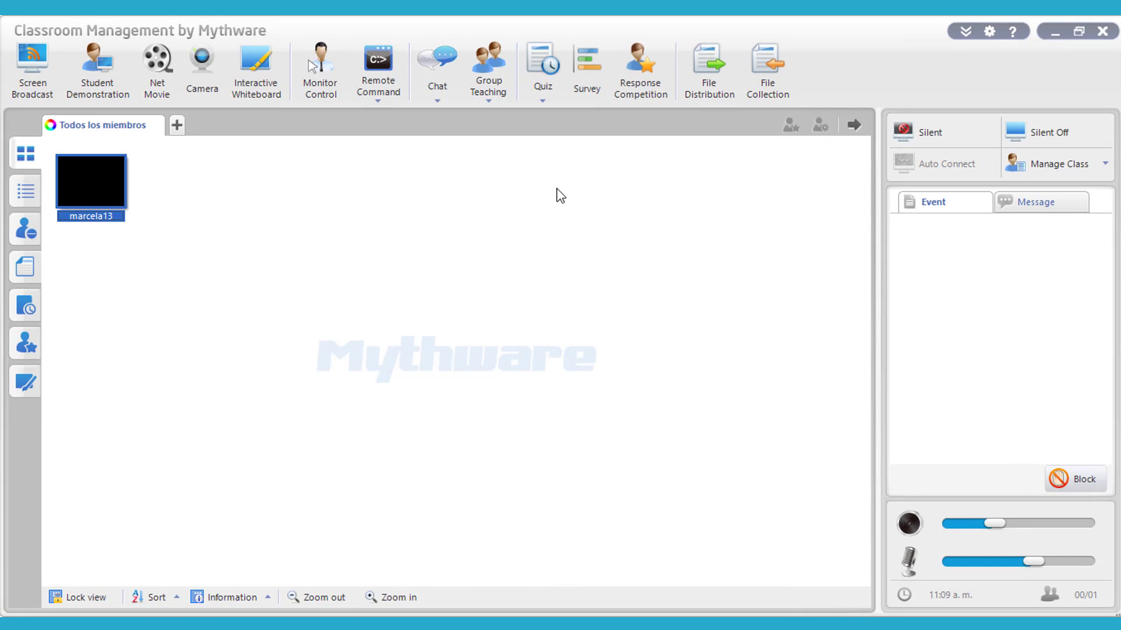
# Create a new answer sheet by importing the Word quiz Choose the right answe1.docx
pyautogui.click(543, 96)
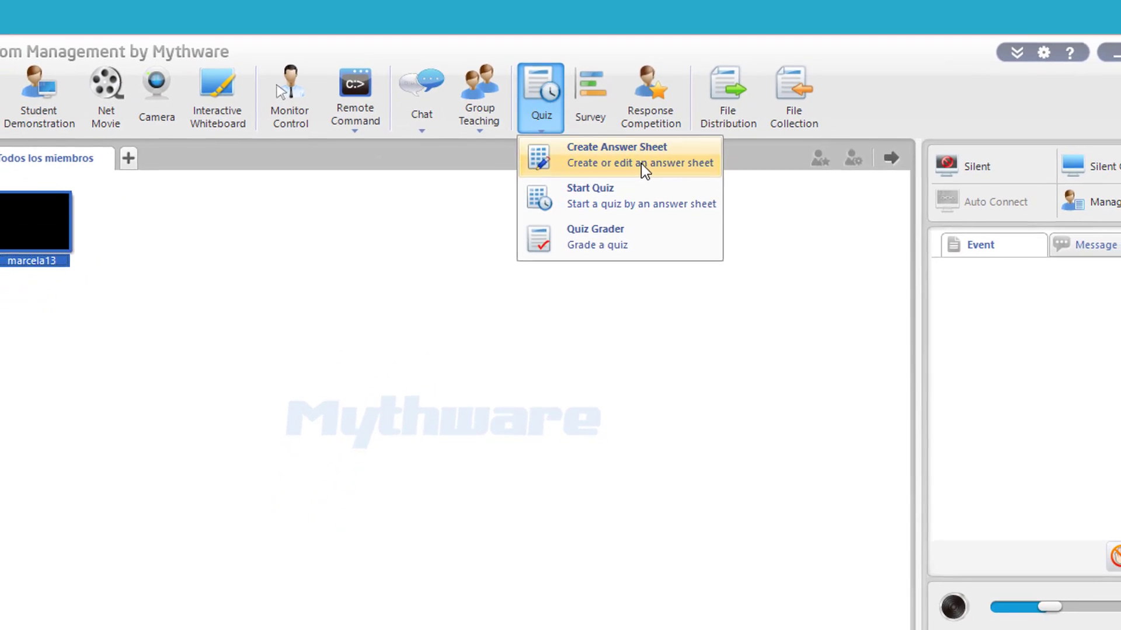
pyautogui.click(649, 231)
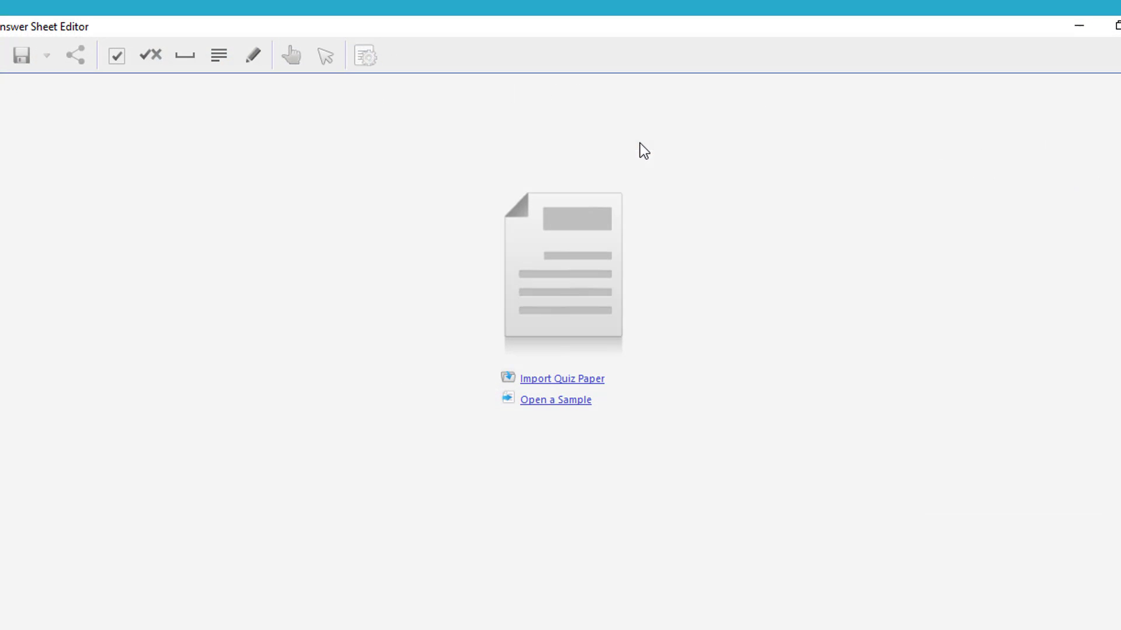
pyautogui.click(589, 383)
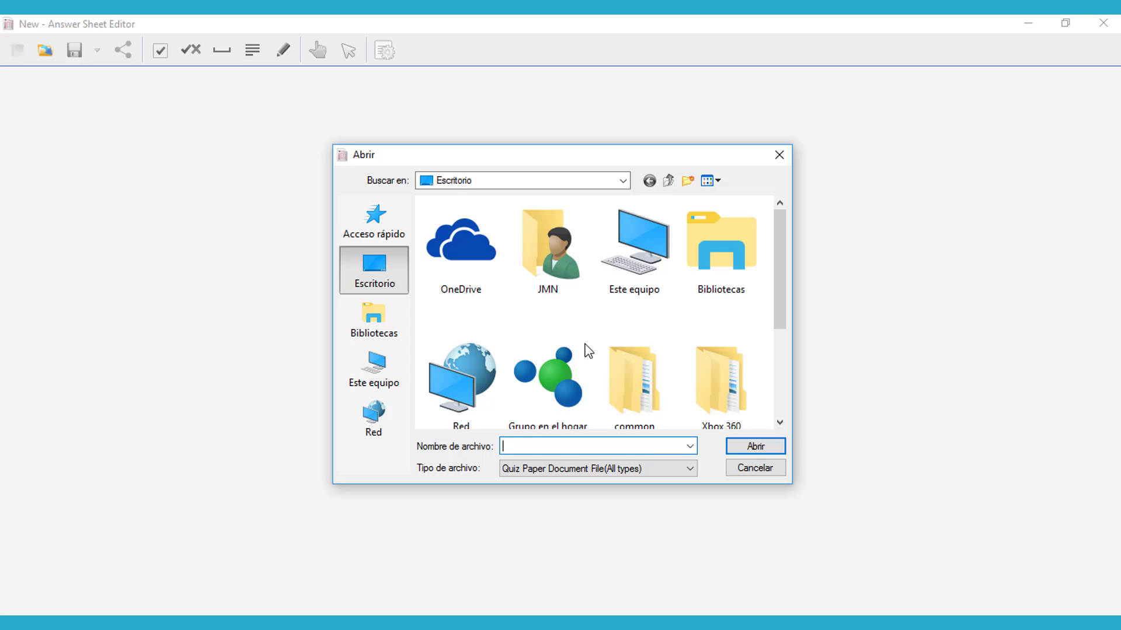
pyautogui.scroll(-3, 584, 345)
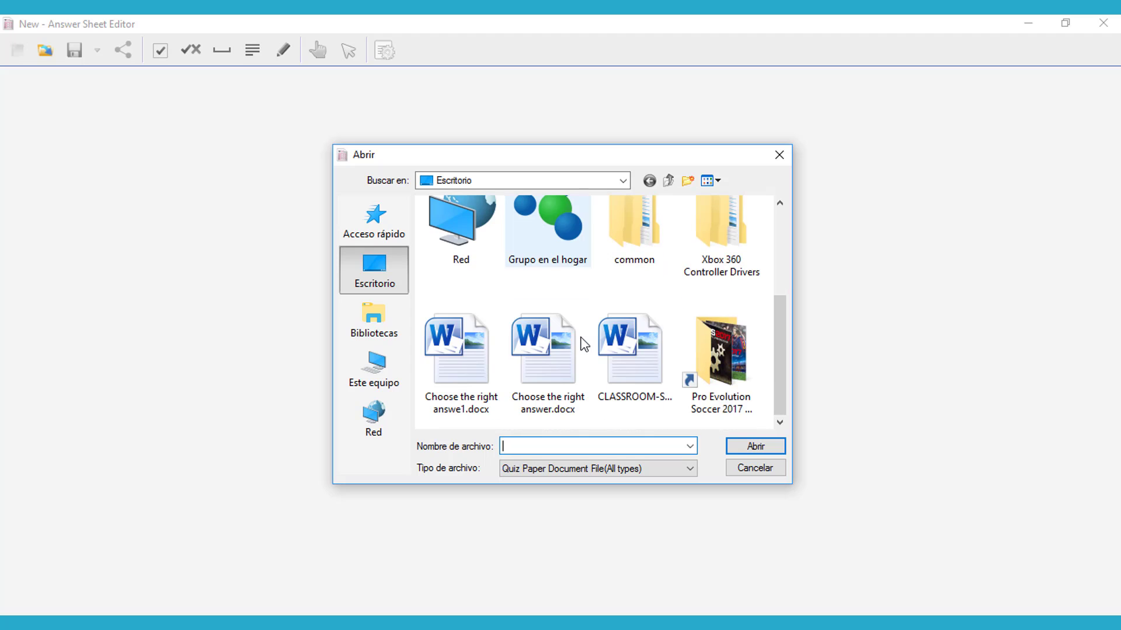
pyautogui.doubleClick(499, 379)
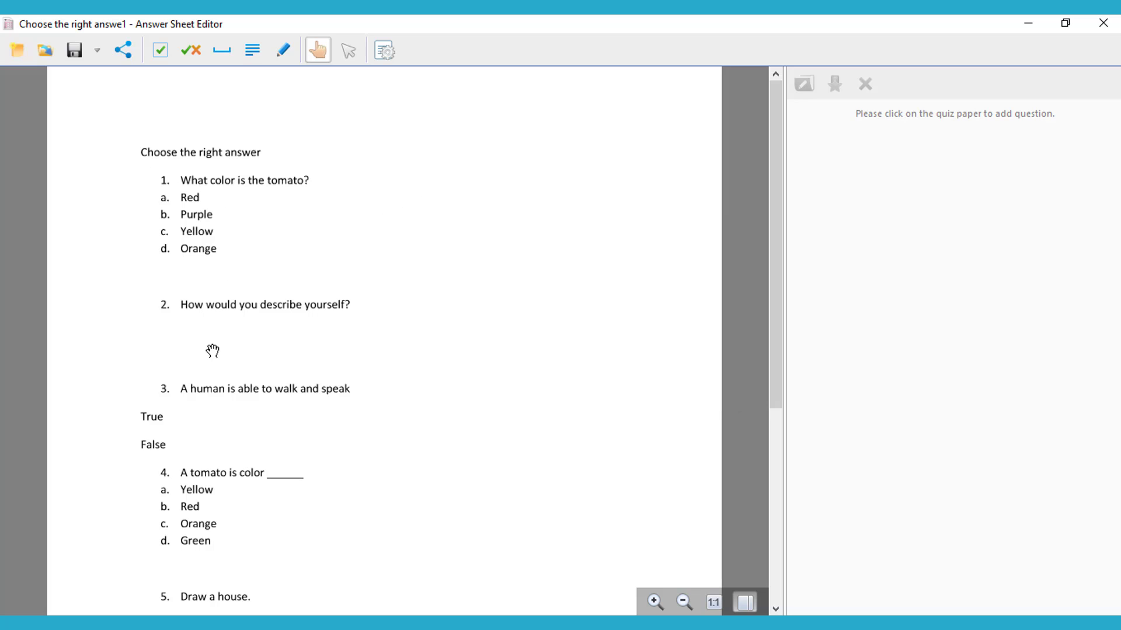
# Set question 1 to multiple choice with answer A and draw an essay box under question 2
pyautogui.scroll(-3, 209, 458)
pyautogui.scroll(3, 205, 460)
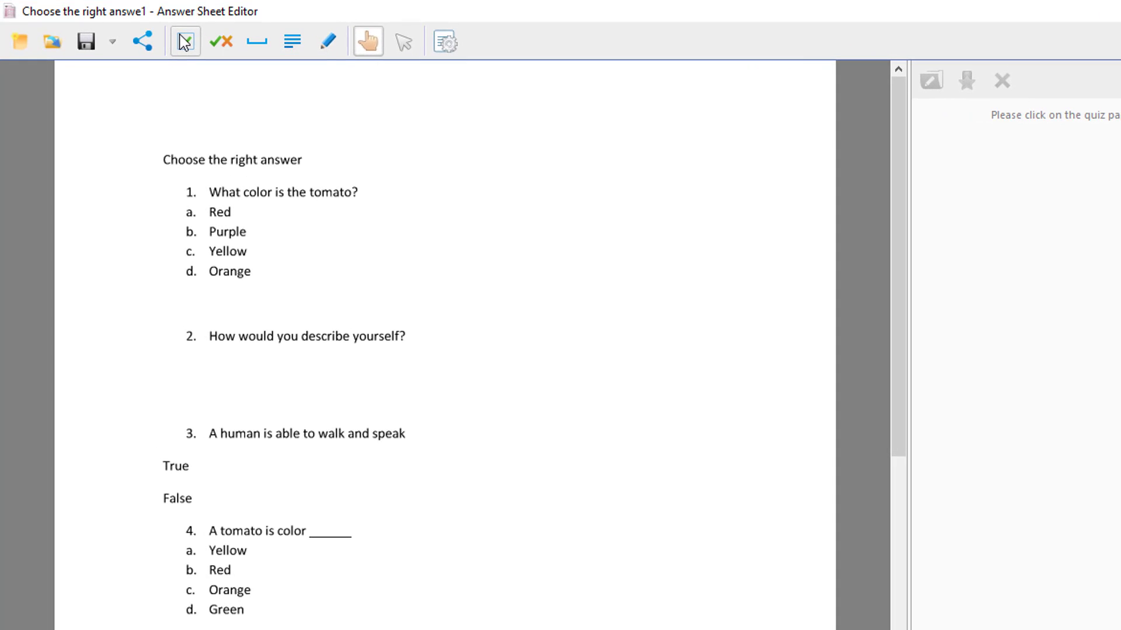
pyautogui.click(185, 59)
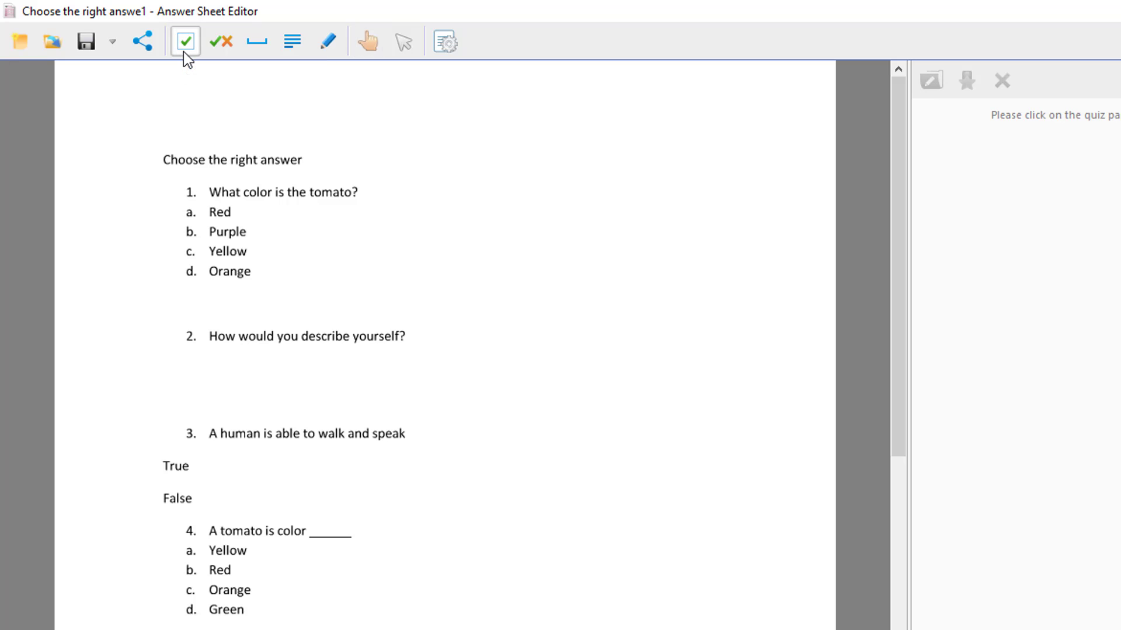
pyautogui.click(146, 206)
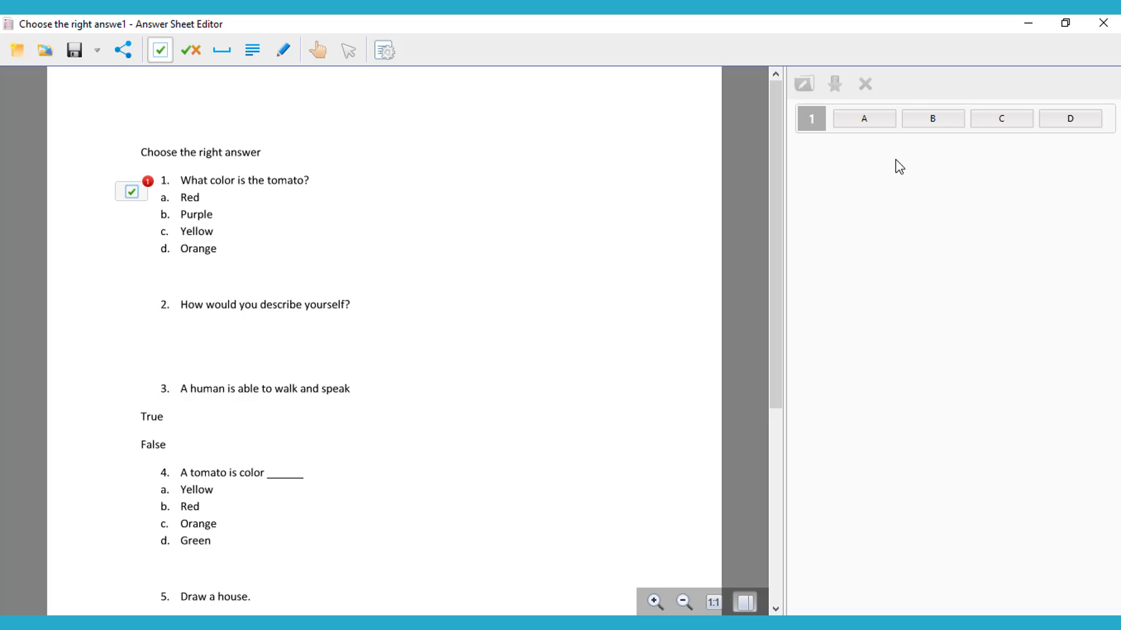
pyautogui.click(866, 118)
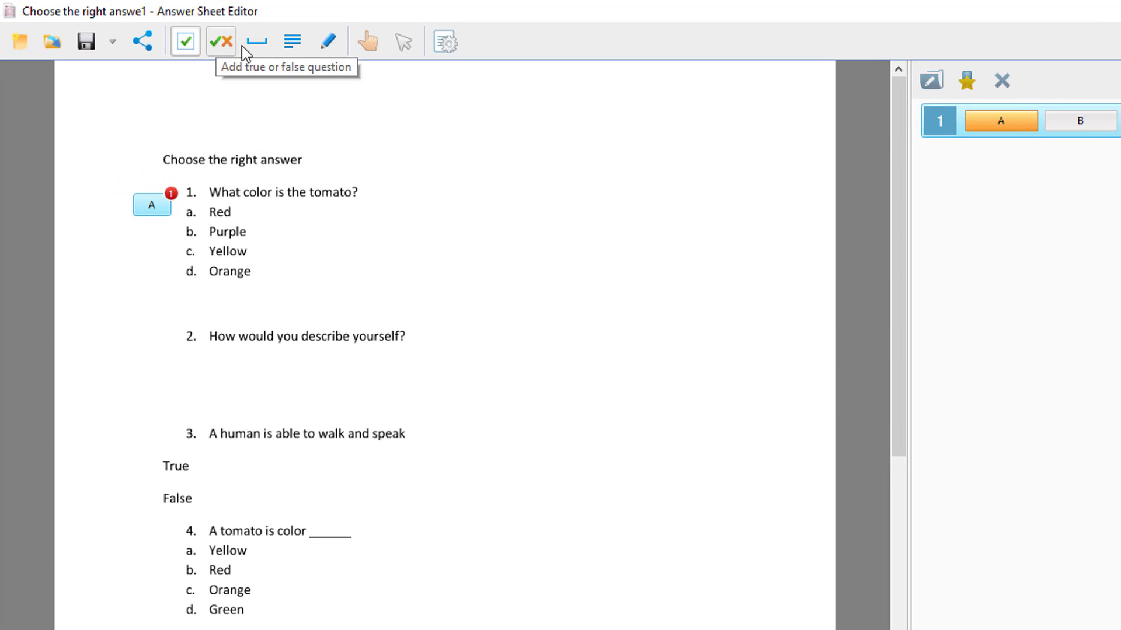
pyautogui.click(290, 52)
pyautogui.moveTo(171, 350); pyautogui.dragTo(378, 372)
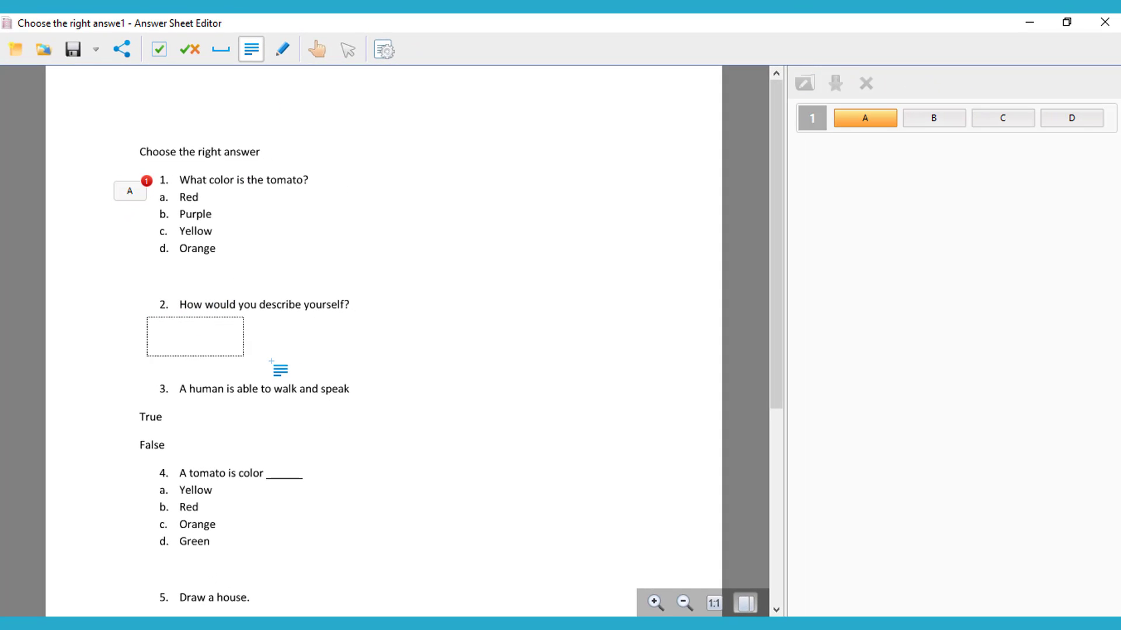
# Confirm the Batch Add of essay questions
pyautogui.press('Up')
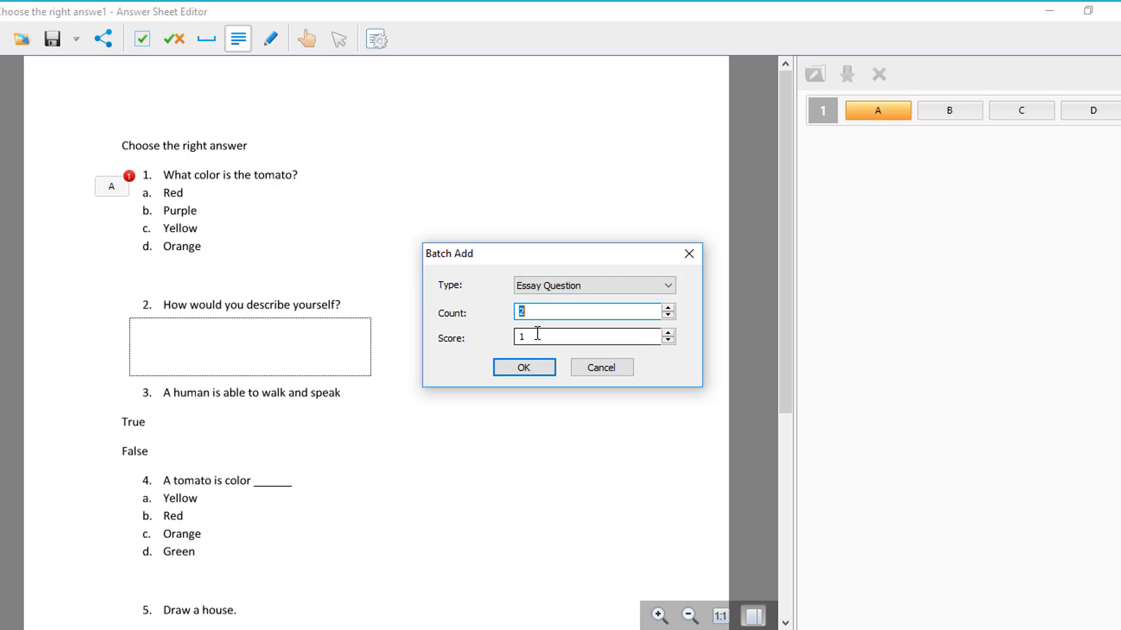
pyautogui.click(537, 310)
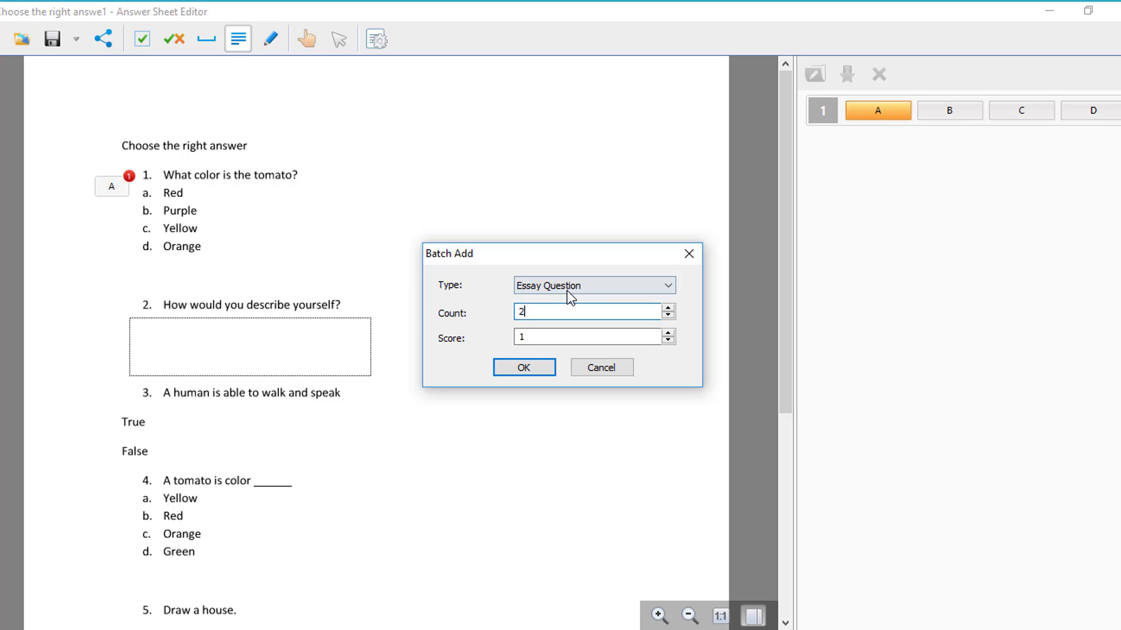
pyautogui.click(534, 369)
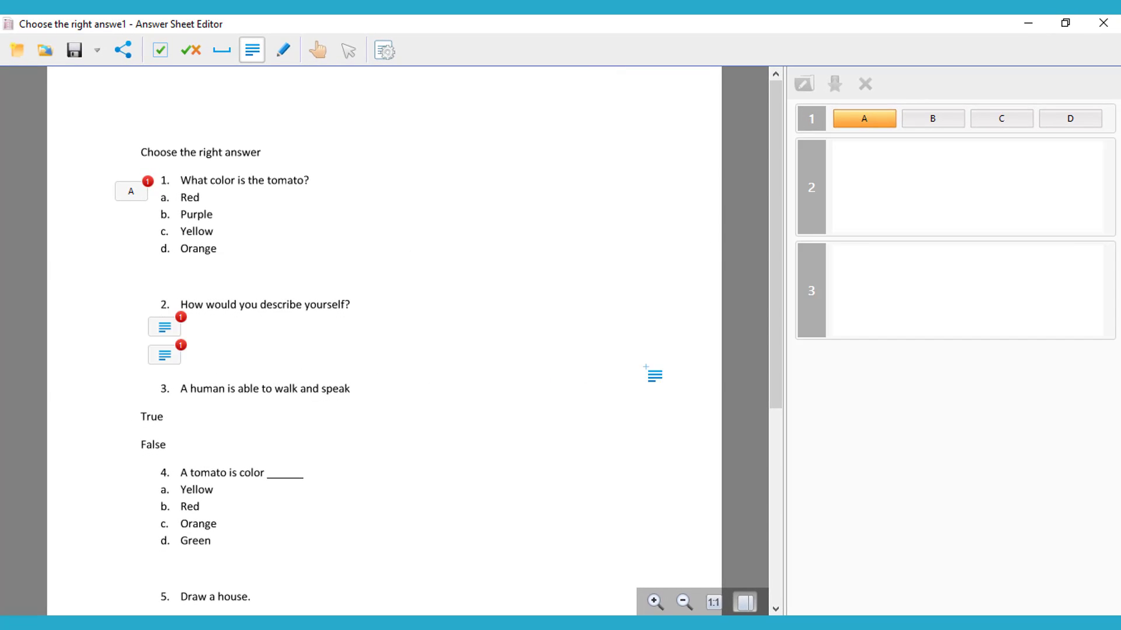
# Delete the extra essay question 3 and shift question 2's answer box left
pyautogui.click(169, 360)
pyautogui.click(352, 361)
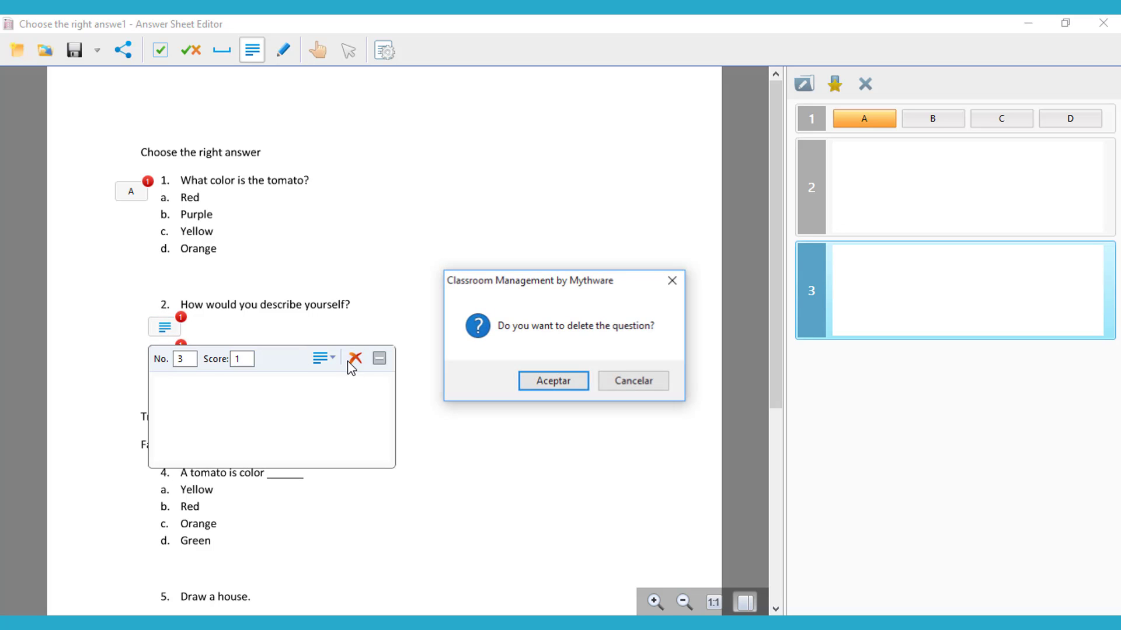
pyautogui.click(564, 386)
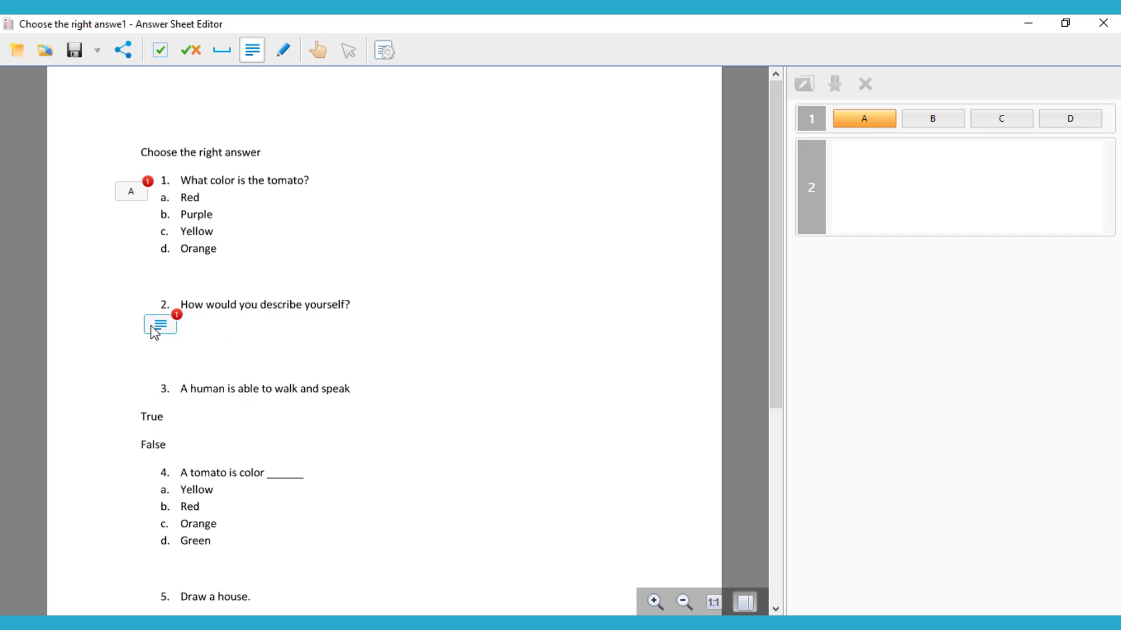
pyautogui.moveTo(154, 333); pyautogui.dragTo(124, 334)
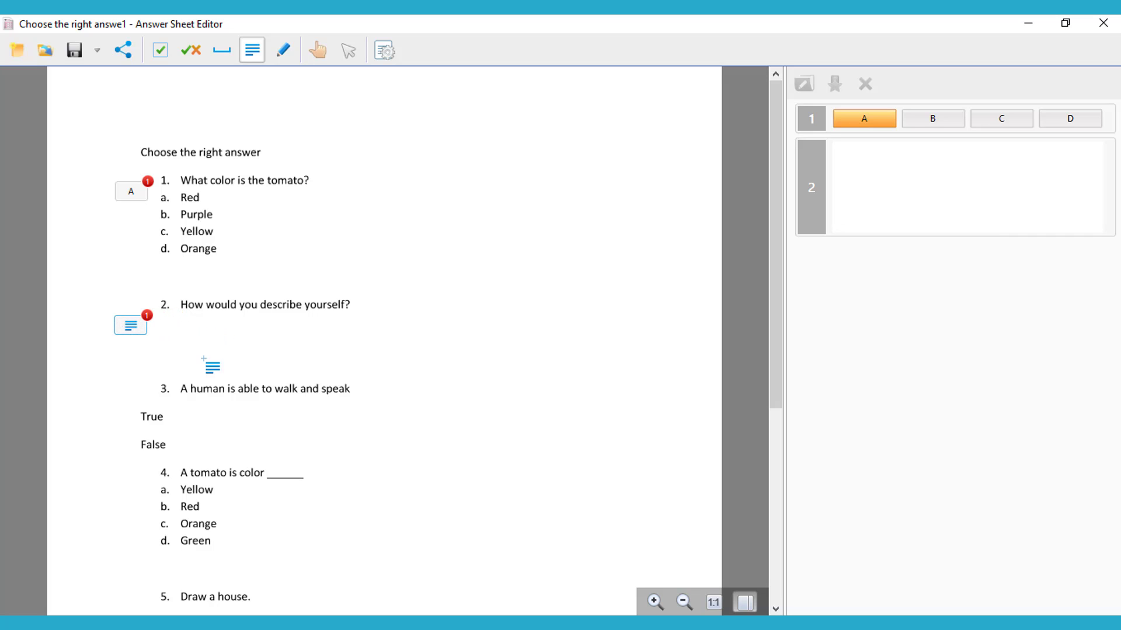
# Make question 3 a true/false question with correct answer True
pyautogui.click(191, 50)
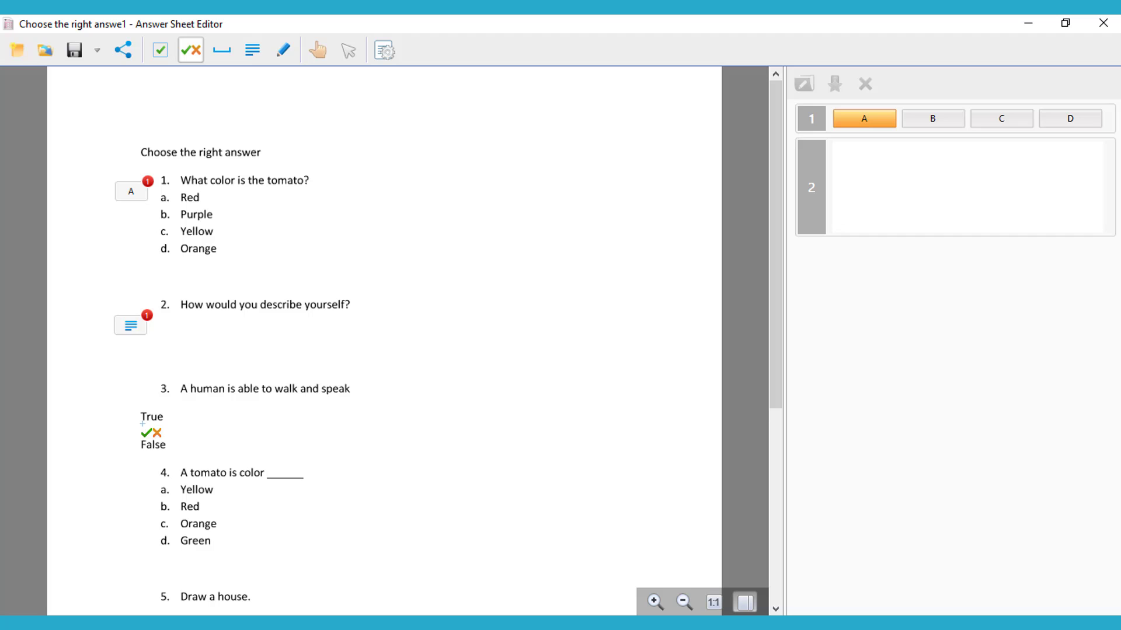
pyautogui.click(119, 389)
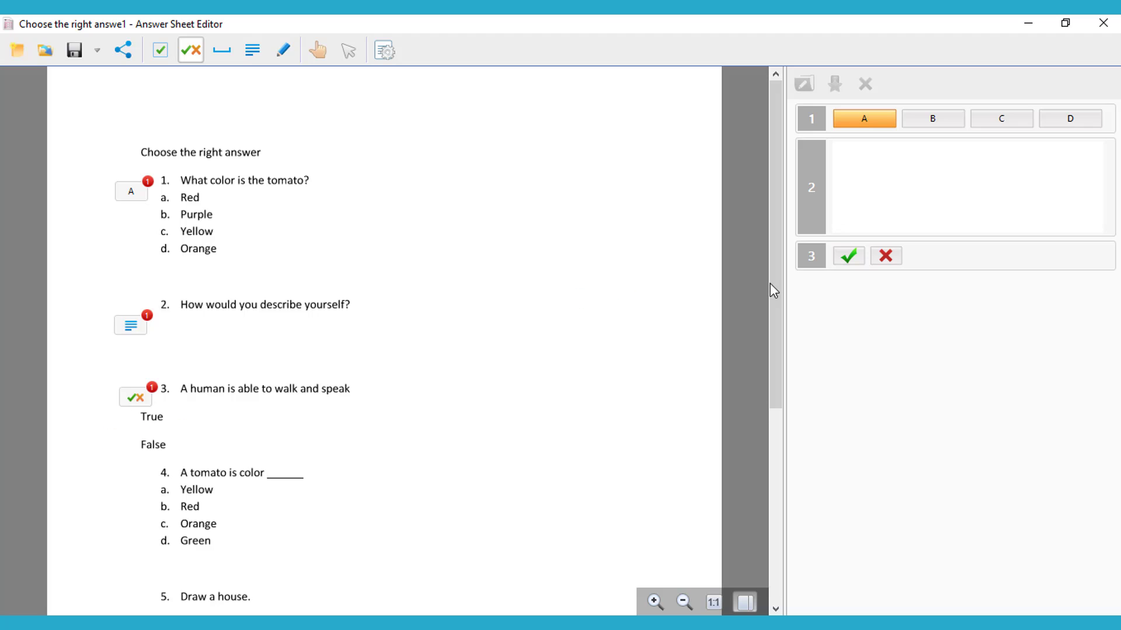
pyautogui.click(847, 258)
# Add a fill-in-the-blank answer 'red' to question 4 and move its box off the number
pyautogui.scroll(-2, 400, 333)
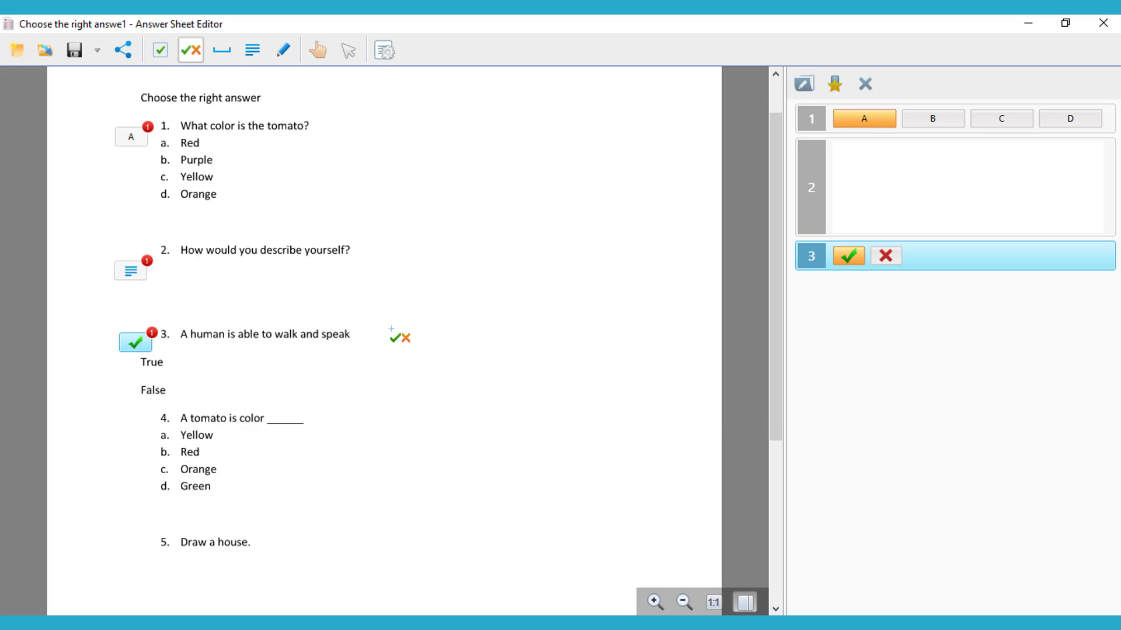
pyautogui.click(222, 51)
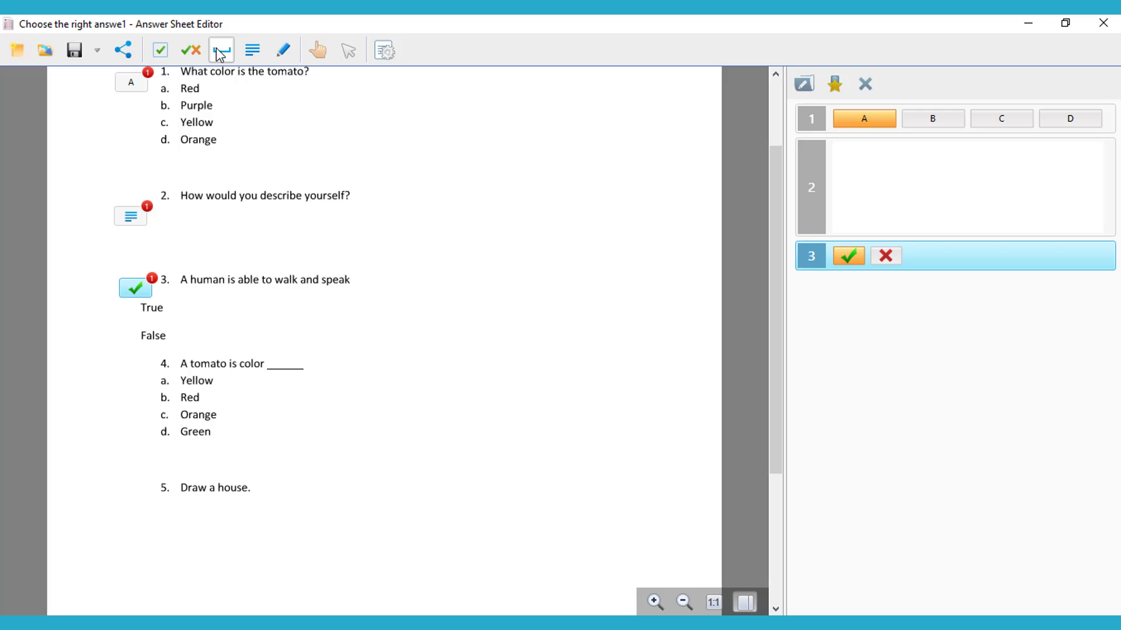
pyautogui.click(125, 369)
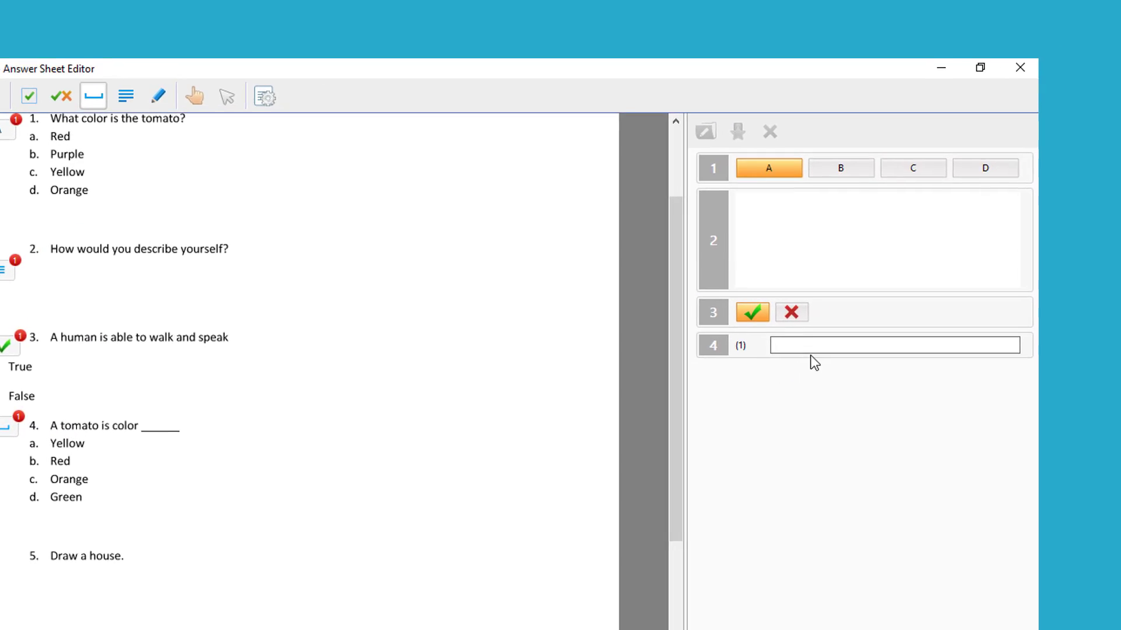
pyautogui.click(810, 347)
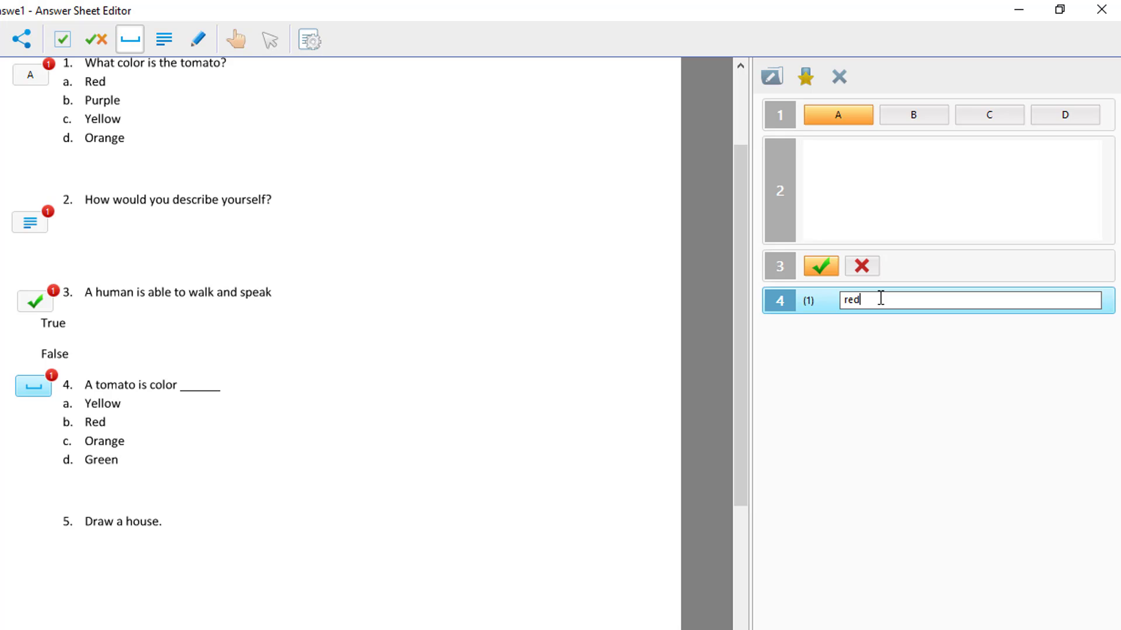
pyautogui.click(849, 337)
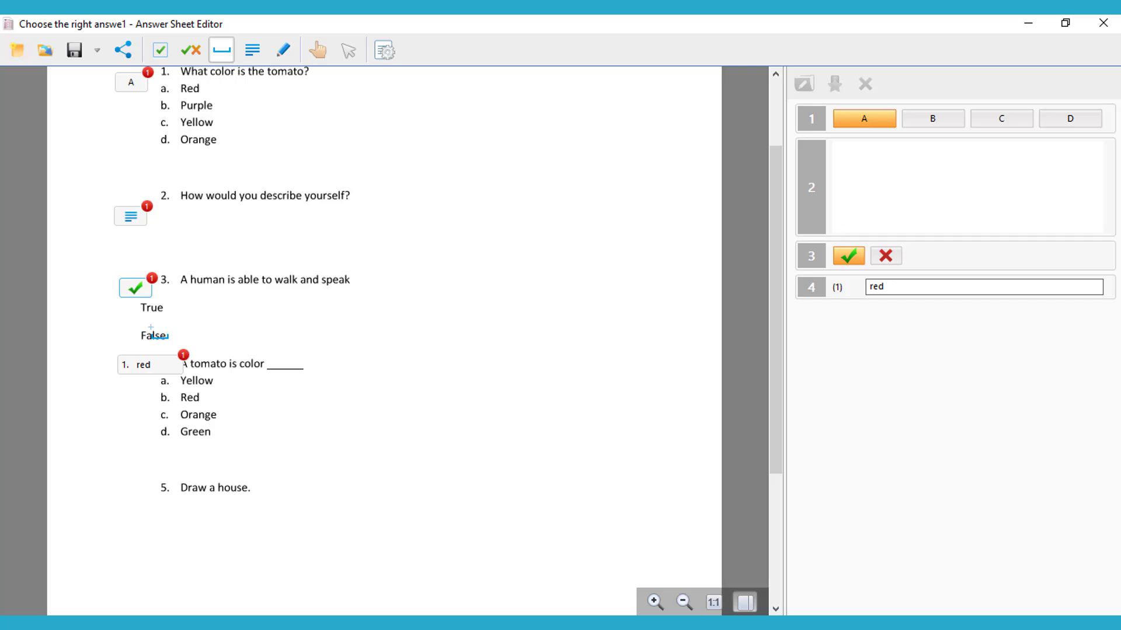
pyautogui.moveTo(146, 367); pyautogui.dragTo(120, 367)
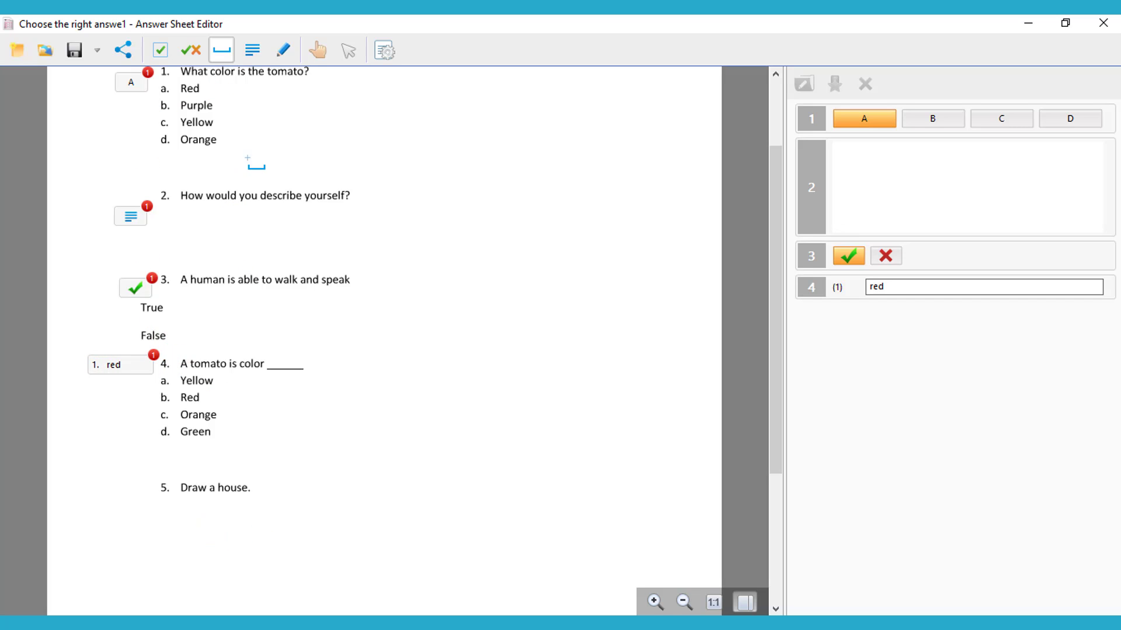
# Draw a handwriting answer area under question 5 and batch-add it with Count 1
pyautogui.click(283, 50)
pyautogui.moveTo(142, 509)
pyautogui.mouseDown()
pyautogui.moveTo(218, 603)
pyautogui.moveTo(334, 625)
pyautogui.mouseUp()
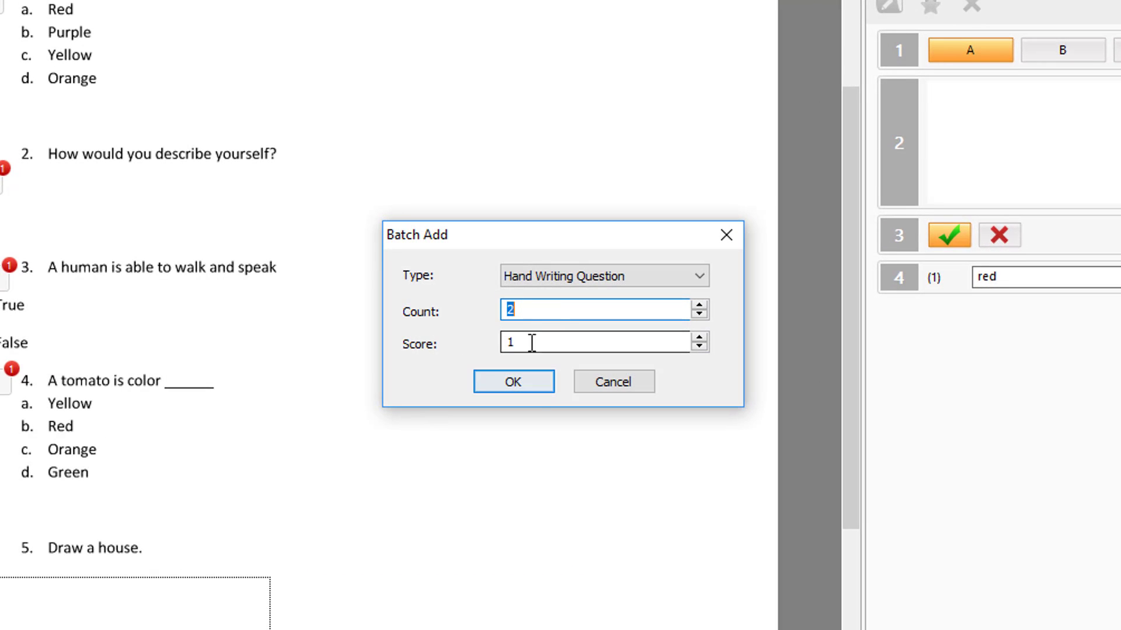
pyautogui.click(532, 313)
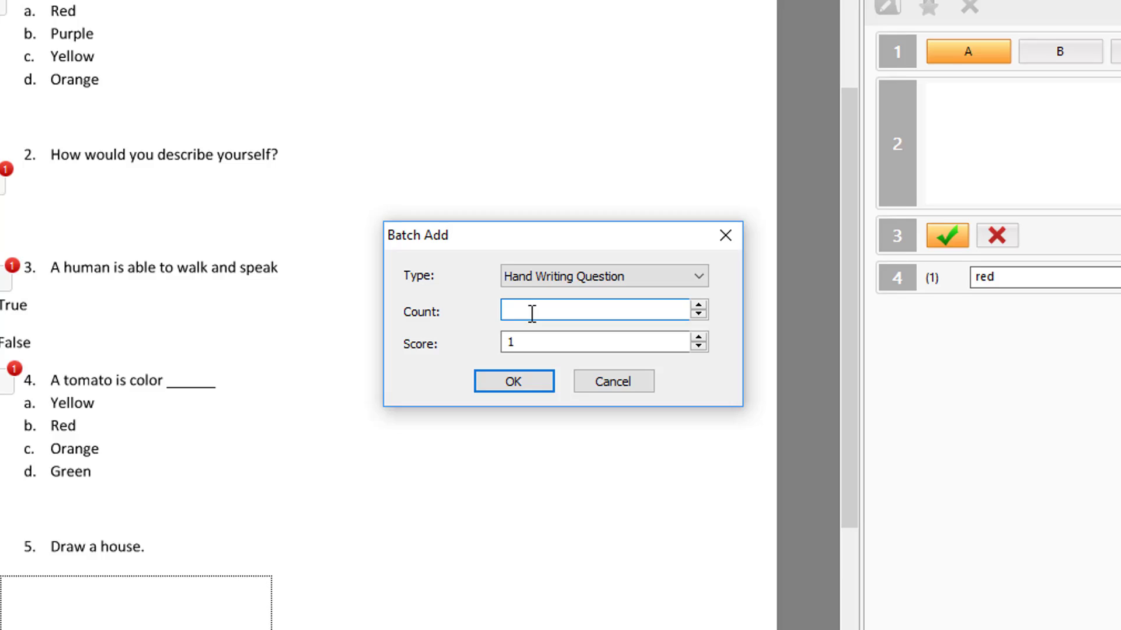
pyautogui.write('1')
pyautogui.click(513, 382)
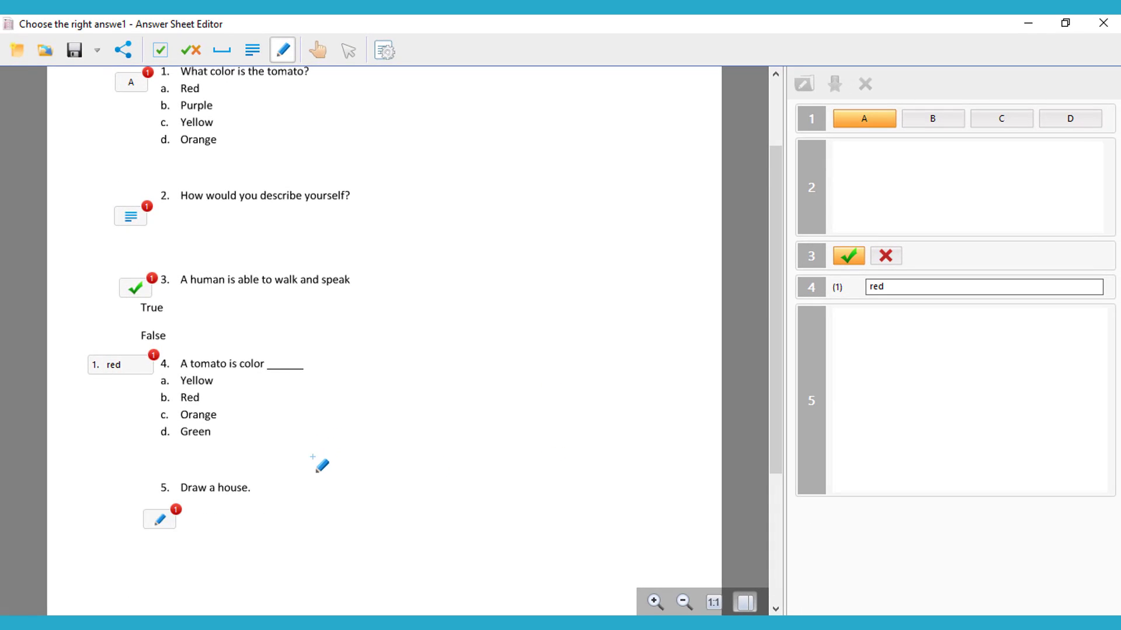
# Review the answer keys for questions 5, 2 and 1
pyautogui.scroll(-1, 315, 466)
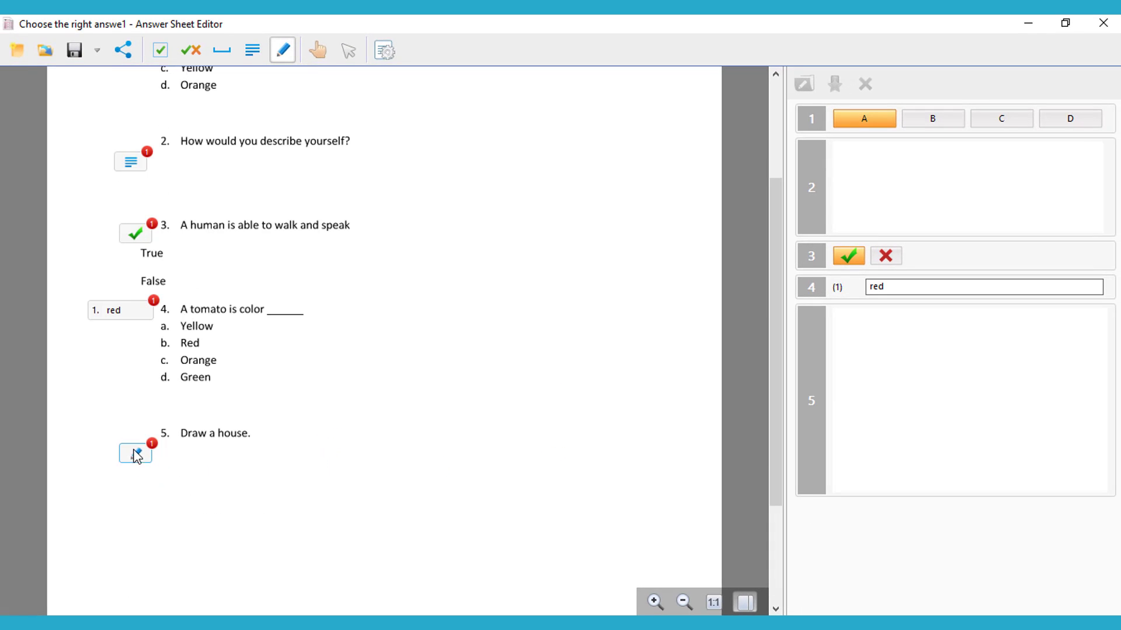
pyautogui.scroll(1, 641, 409)
pyautogui.scroll(2, 647, 403)
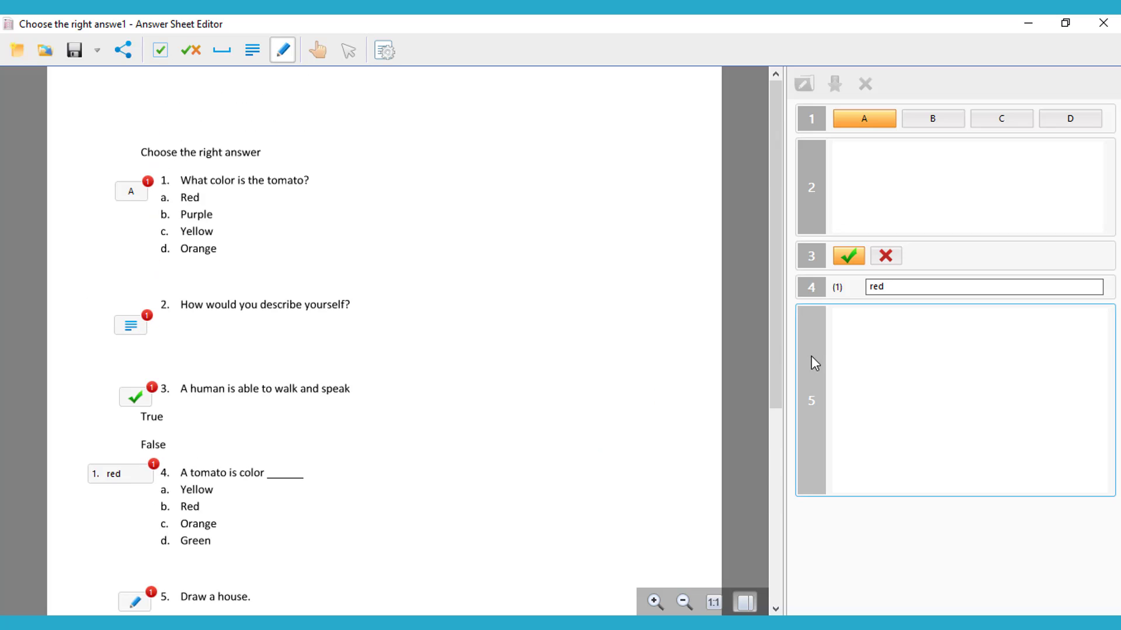
pyautogui.click(868, 361)
pyautogui.click(834, 220)
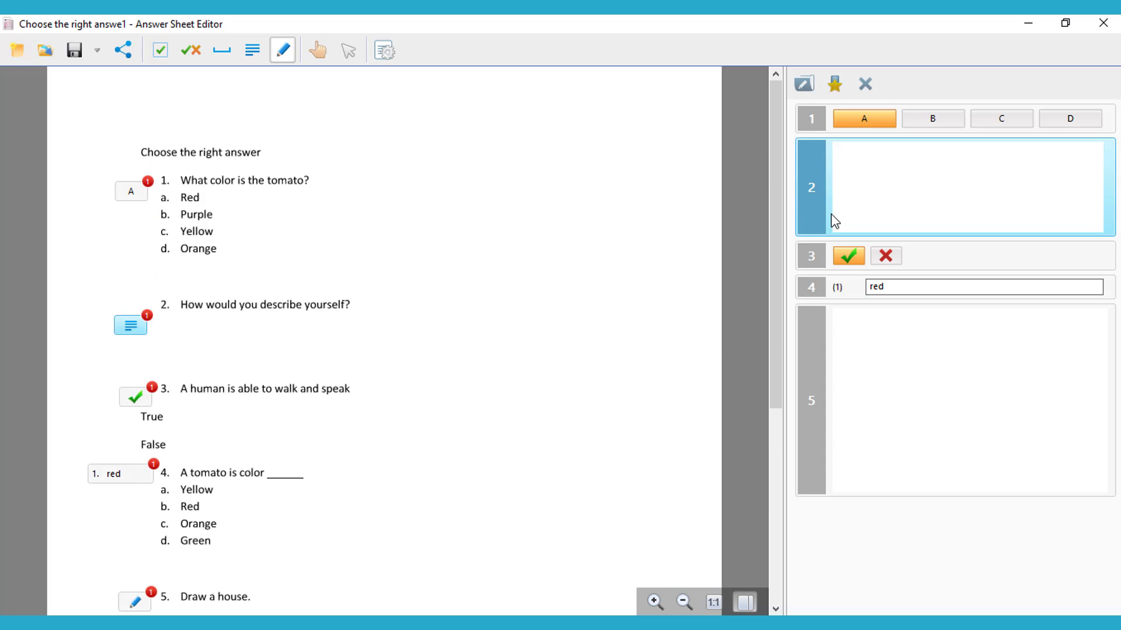
pyautogui.click(826, 119)
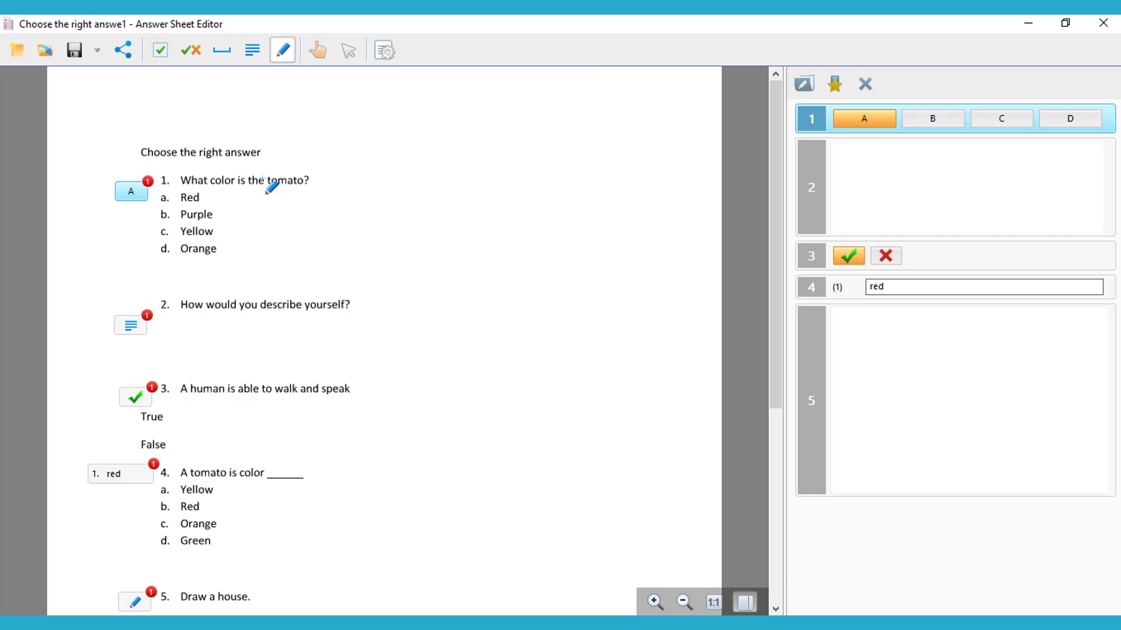
# Reposition question 1's answer key on the page
pyautogui.click(328, 56)
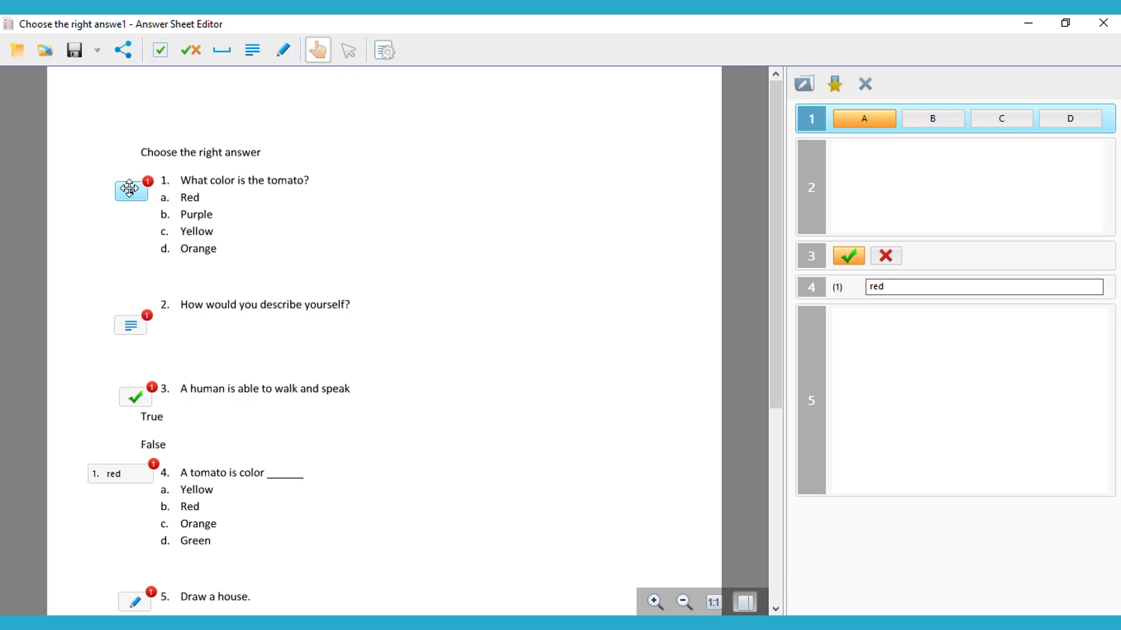
pyautogui.moveTo(130, 190)
pyautogui.mouseDown()
pyautogui.moveTo(127, 199)
pyautogui.moveTo(129, 181)
pyautogui.mouseUp()
pyautogui.click(261, 189)
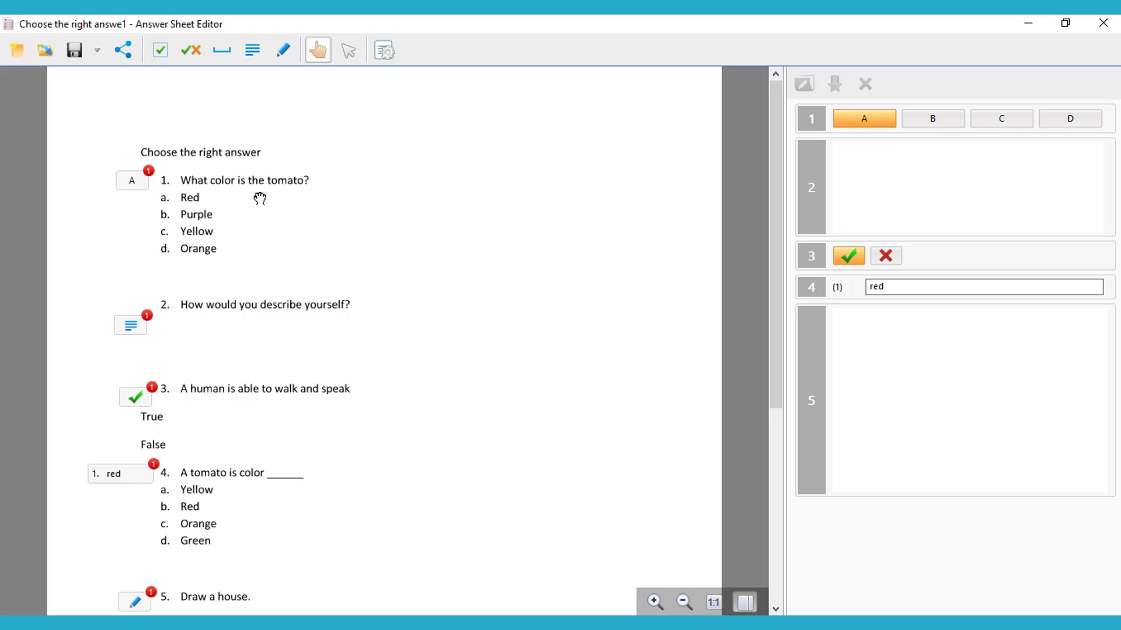
pyautogui.scroll(-1, 258, 175)
pyautogui.scroll(-1, 265, 146)
pyautogui.scroll(1, 275, 169)
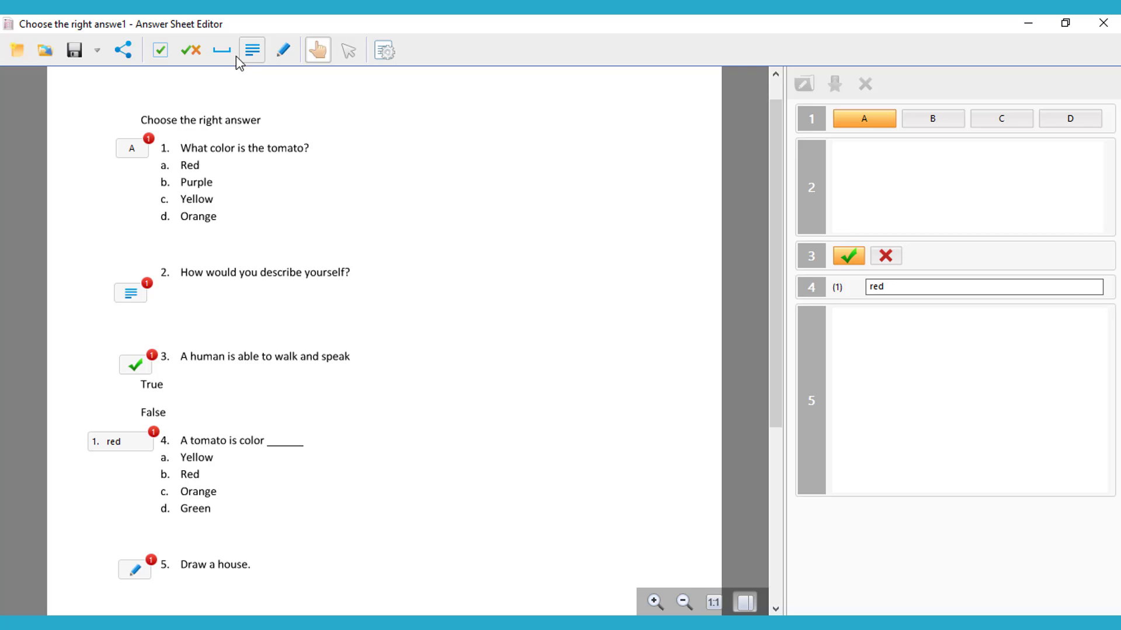
# Save the five-question answer sheet to the Desktop as quiz 2
pyautogui.click(75, 52)
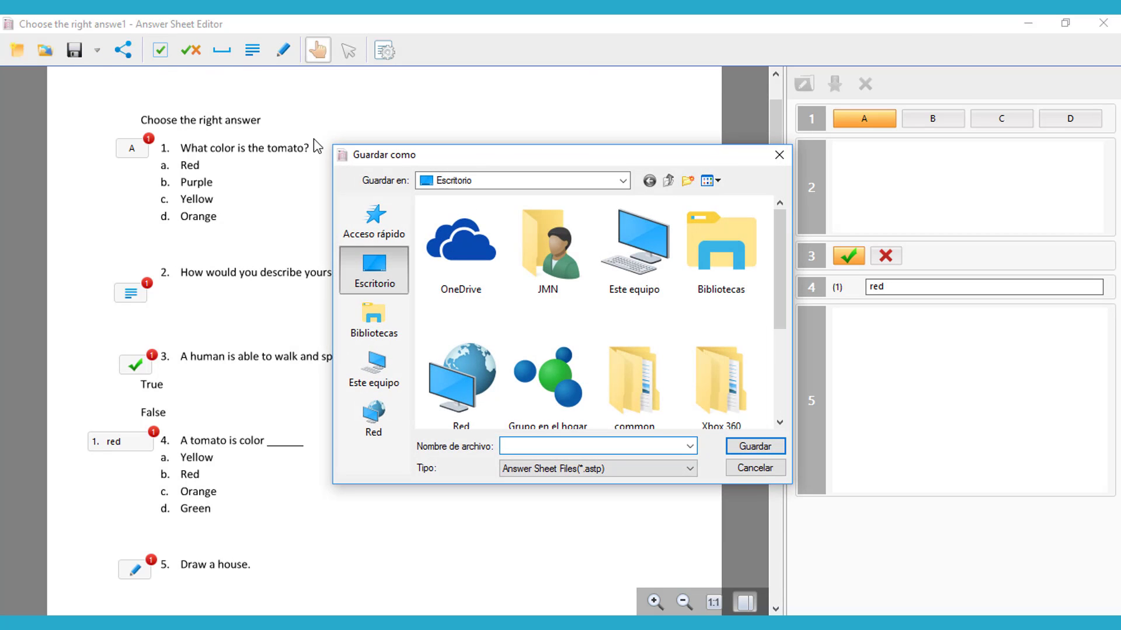
pyautogui.scroll(-3, 618, 318)
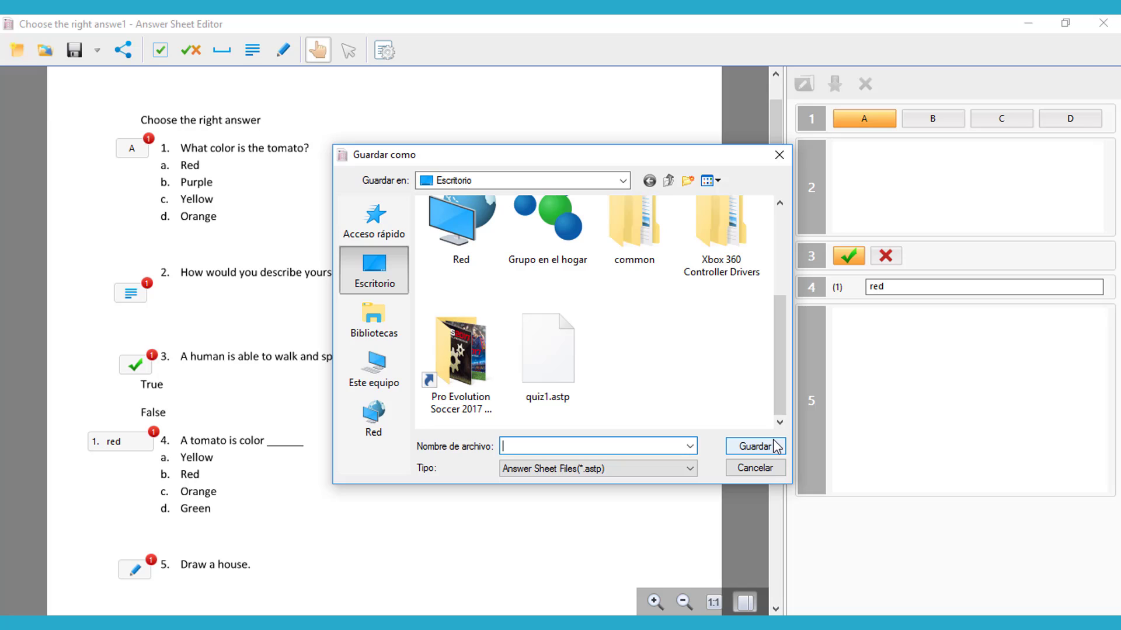
pyautogui.click(586, 446)
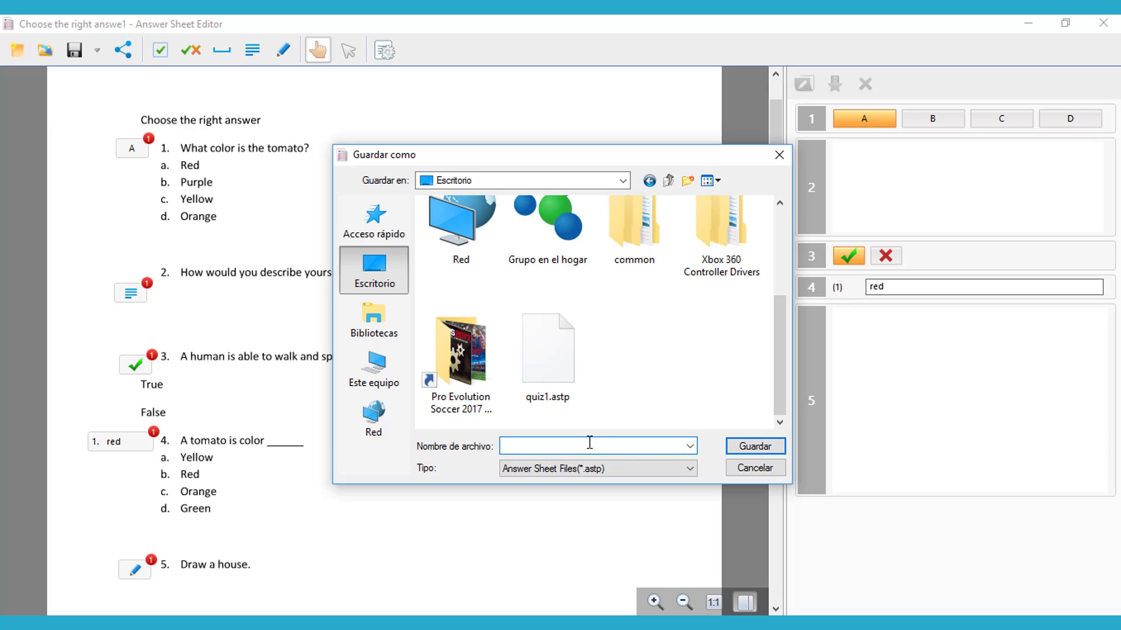
pyautogui.write('qui')
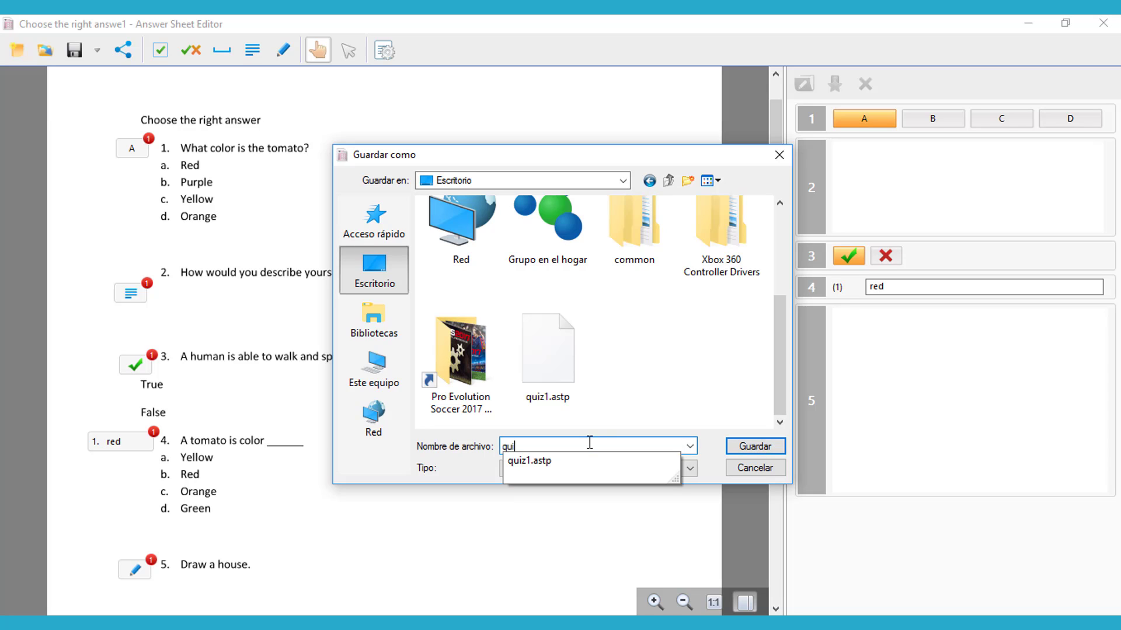
pyautogui.write('z 2')
pyautogui.press('Return')
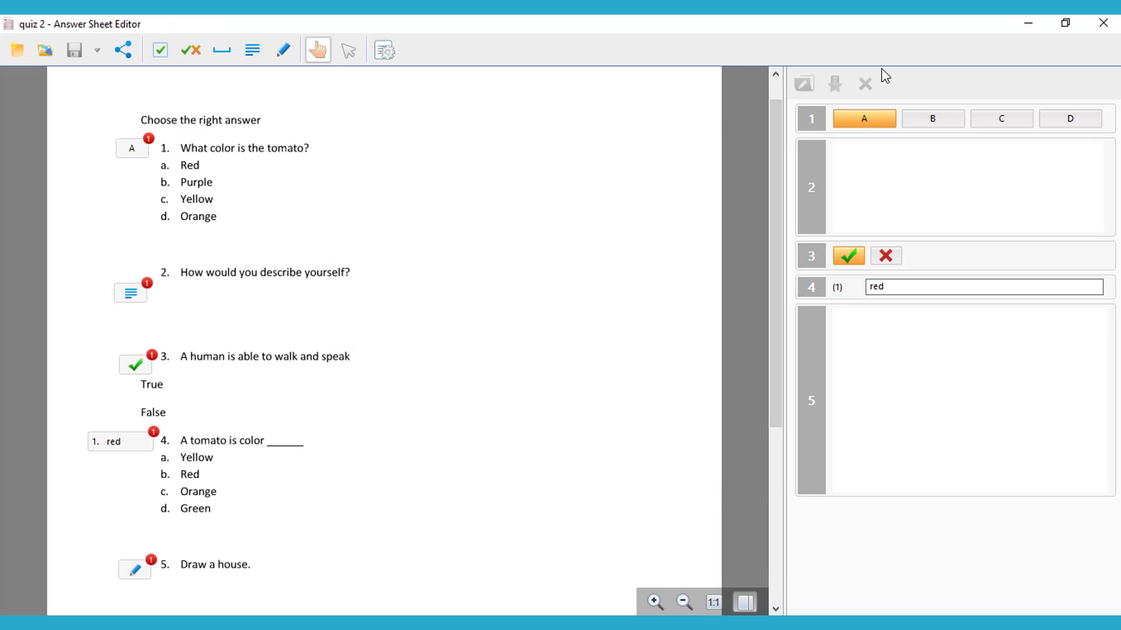
# Close the Answer Sheet Editor and open Quiz > Start Quiz
pyautogui.click(1103, 23)
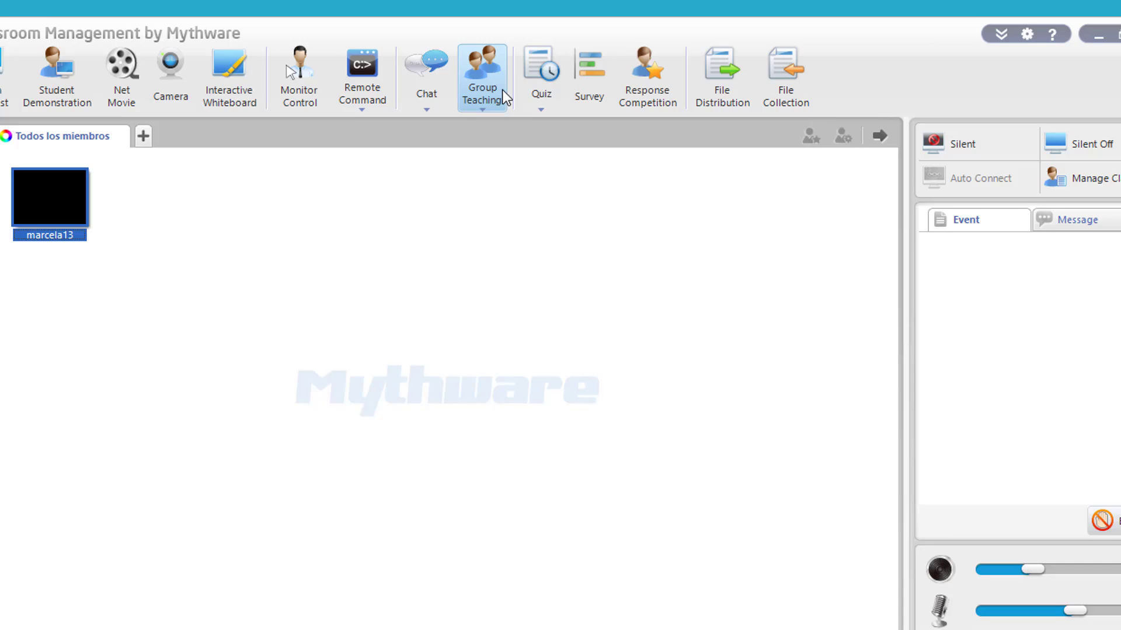
pyautogui.click(553, 102)
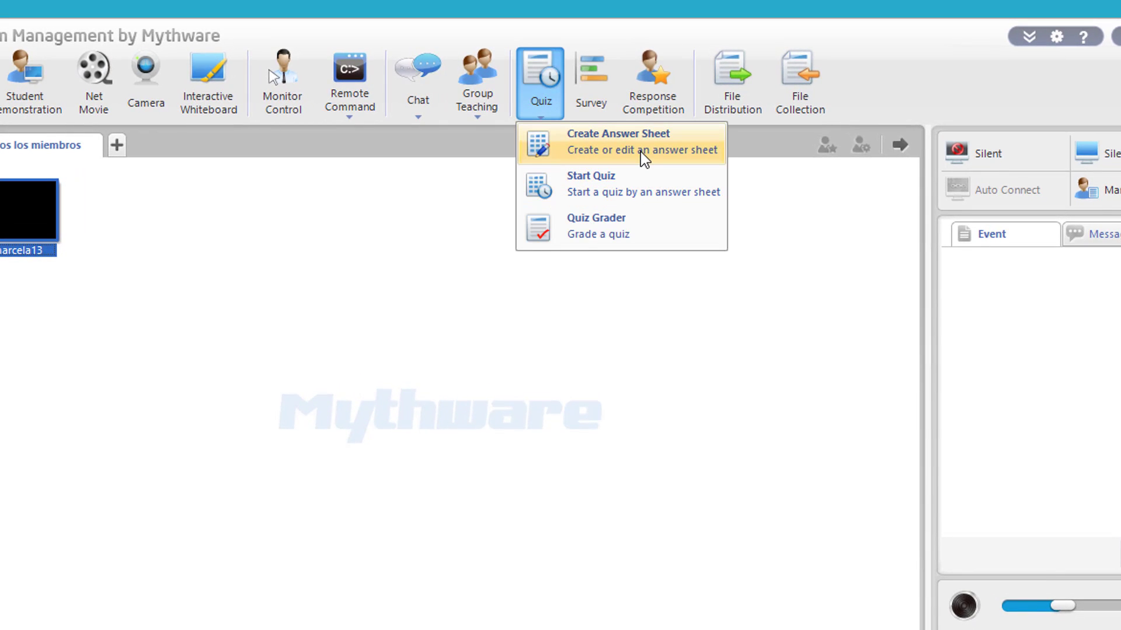
pyautogui.click(619, 184)
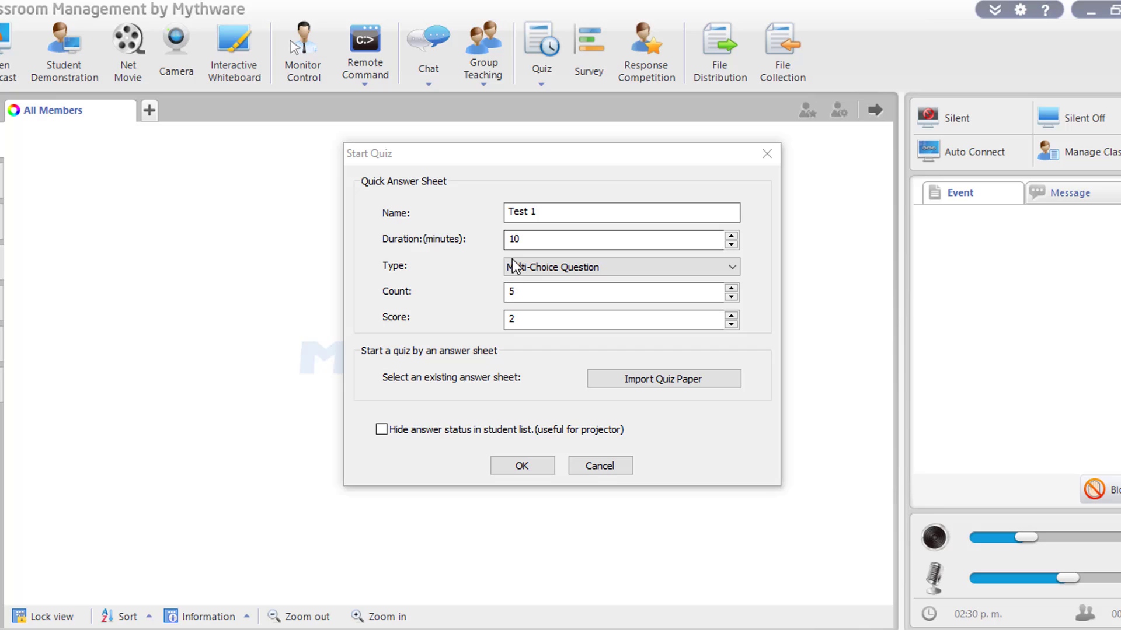
# Keep Multi-Choice Question as the type and cancel importing a quiz paper
pyautogui.click(699, 270)
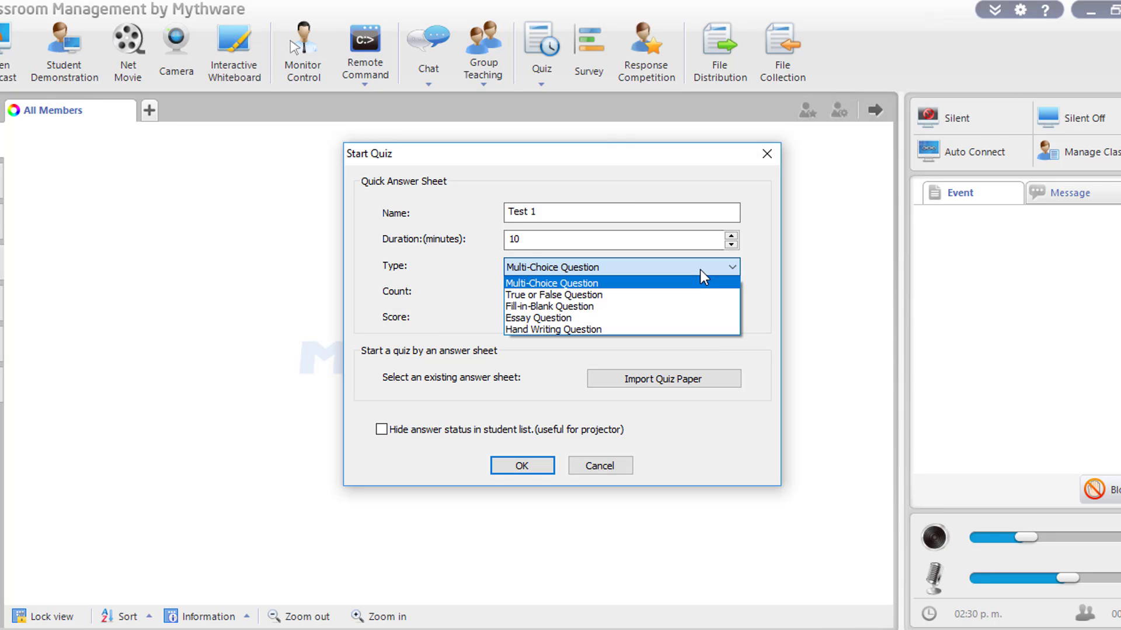
pyautogui.click(699, 270)
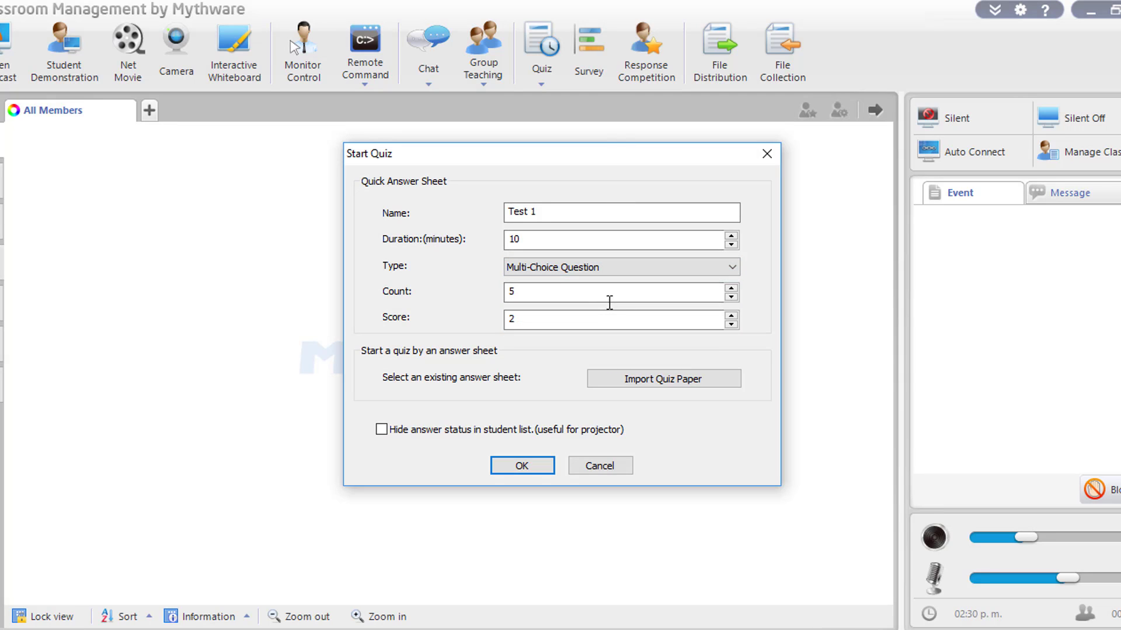
pyautogui.click(719, 380)
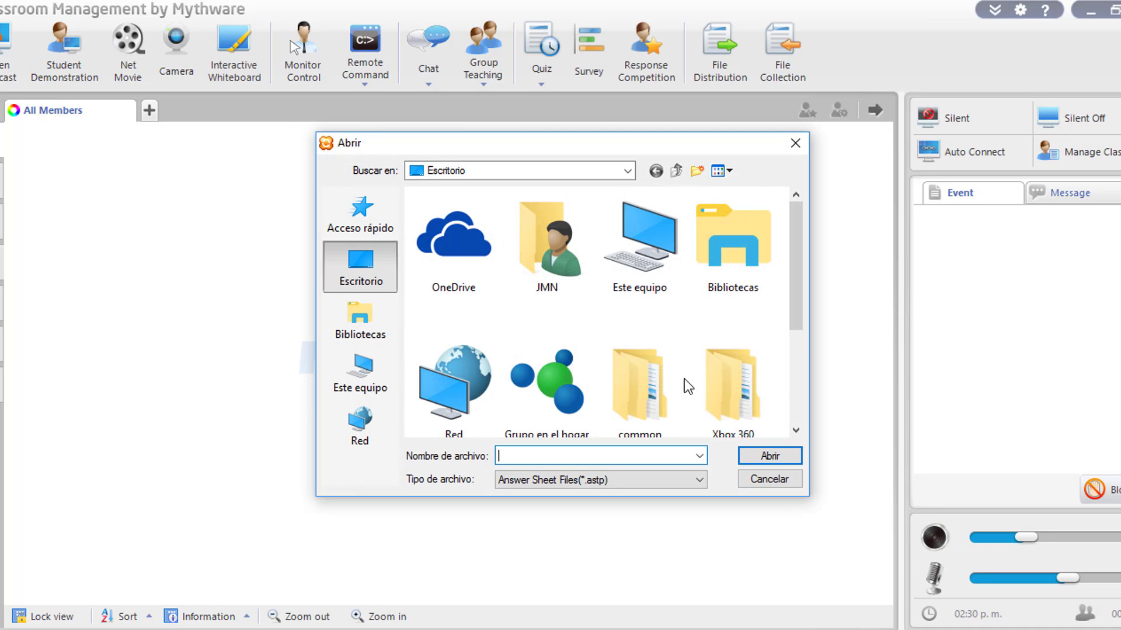
pyautogui.click(794, 143)
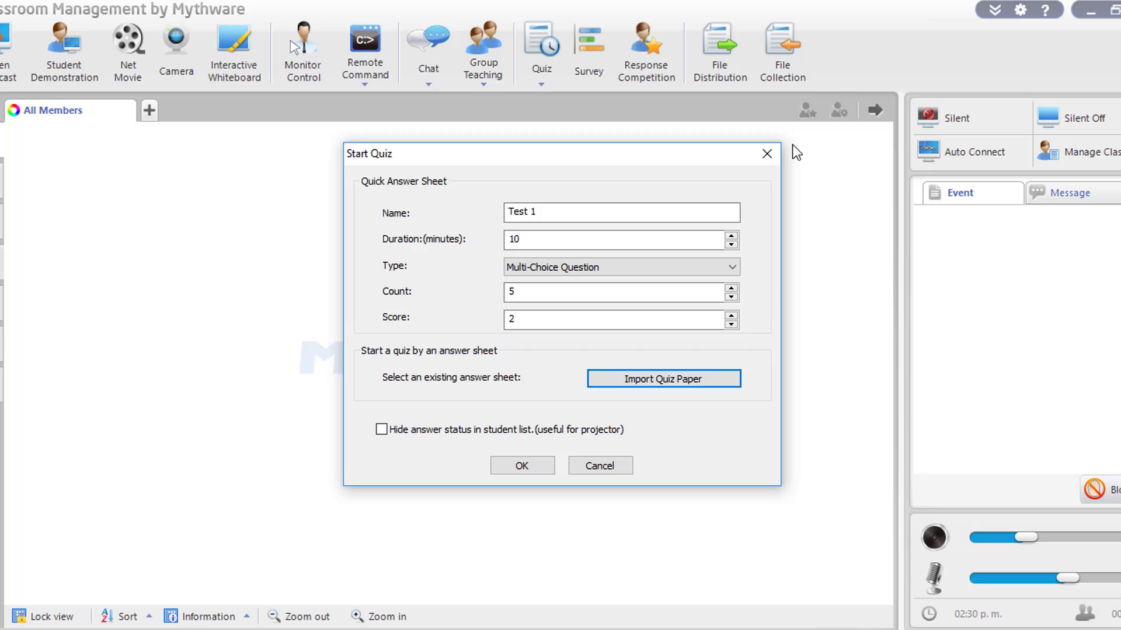